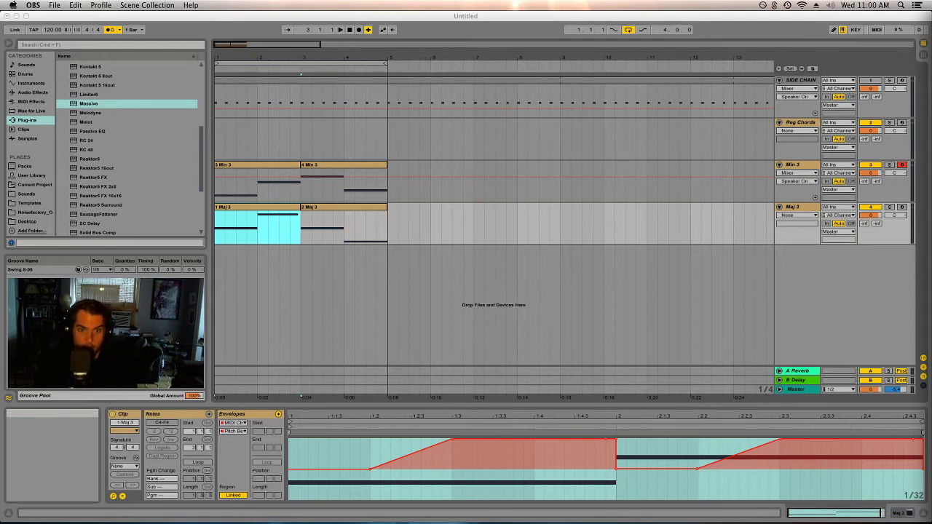
Record-arm Reg Chords and record a four-bar chord clip from the song start.
left_click(875, 182)
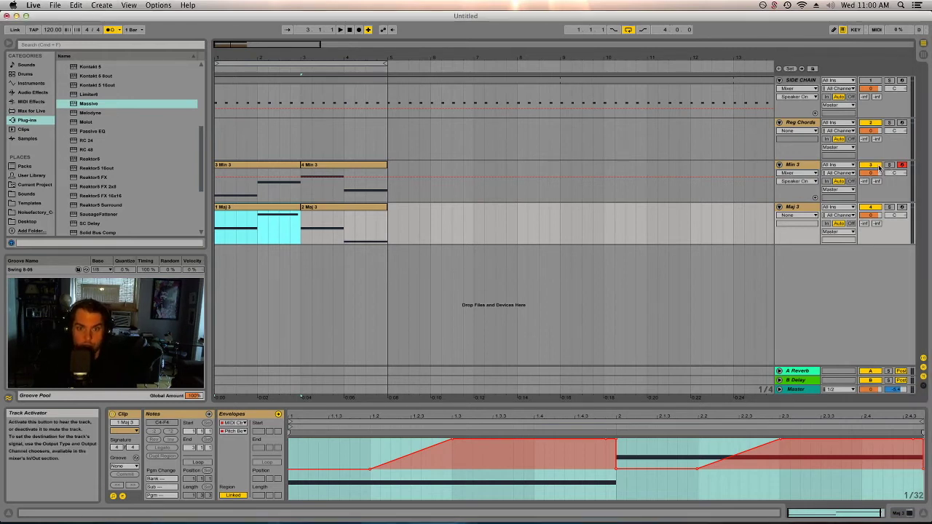
left_click(870, 211)
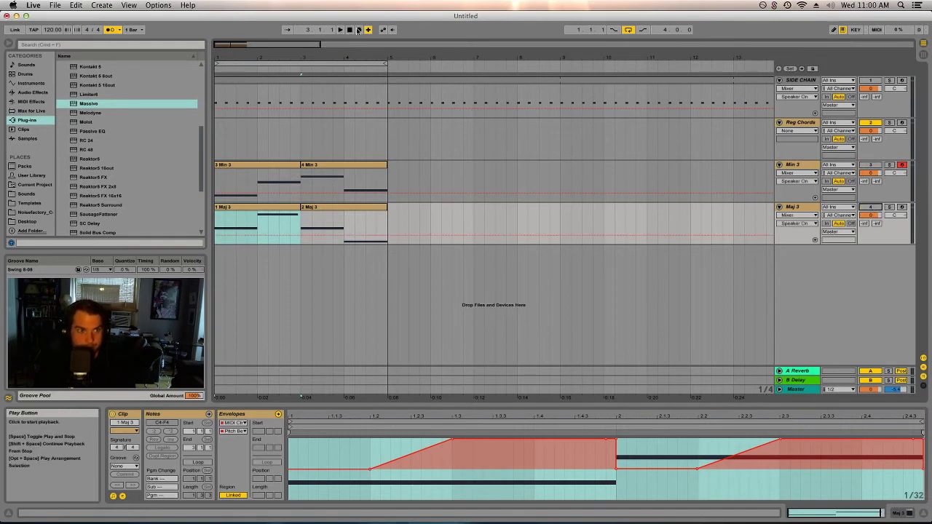
left_click(348, 31)
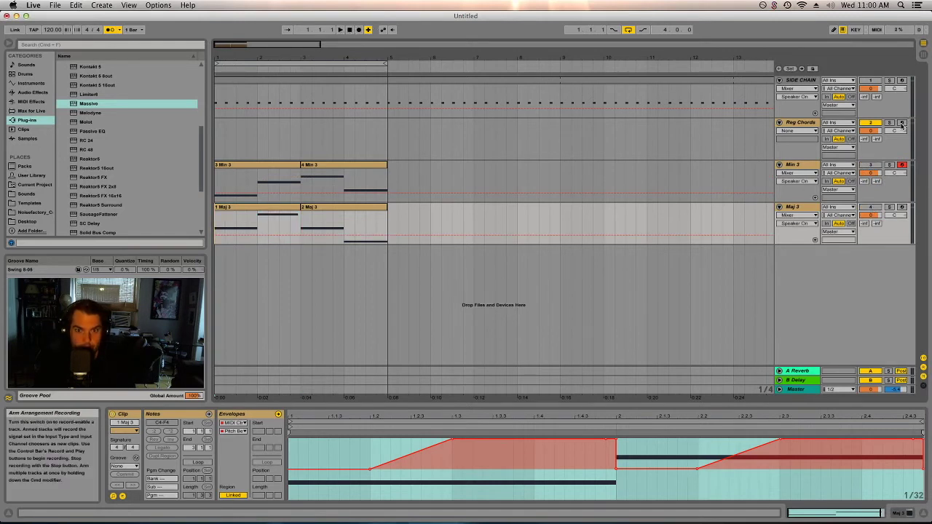
left_click(626, 139)
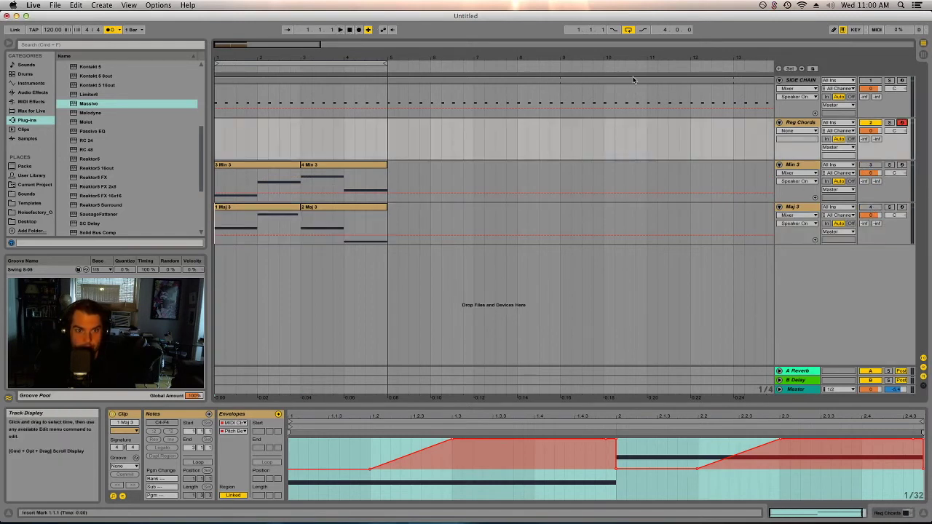
left_click(358, 31)
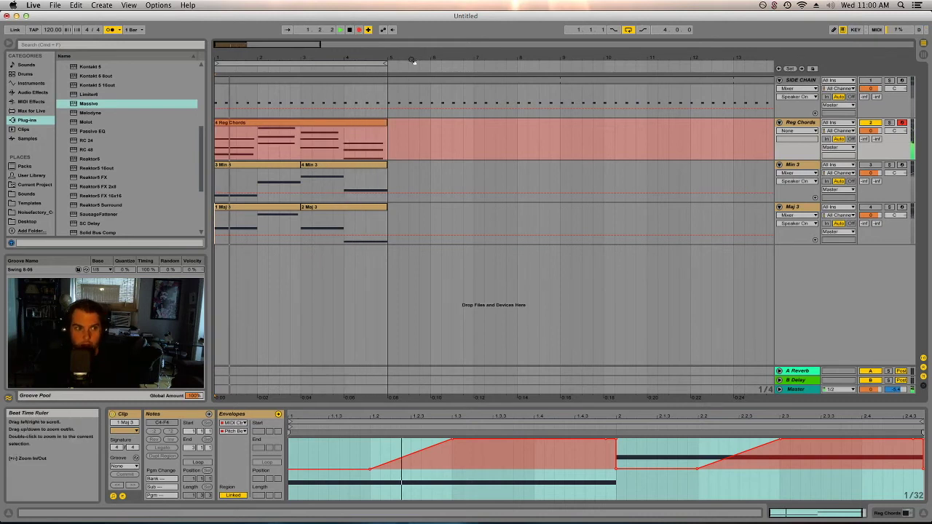
key("space")
Open the recorded Reg Chords clip in a taller note editor.
left_click(313, 139)
mouse_move(584, 397)
left_mouse_down()
mouse_move(595, 380)
mouse_move(595, 245)
left_mouse_up()
left_click(697, 306)
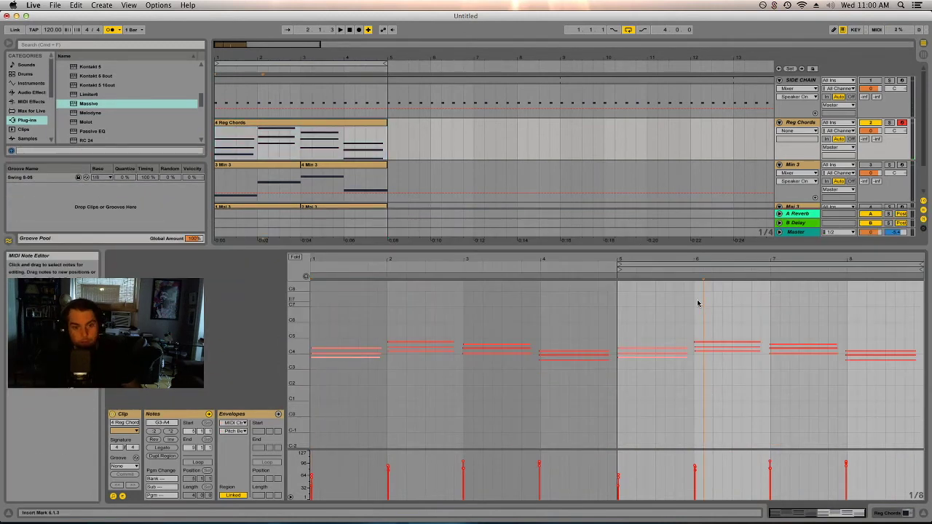
Quantize all the Reg Chords notes to the grid.
key("super+a")
key("super+u")
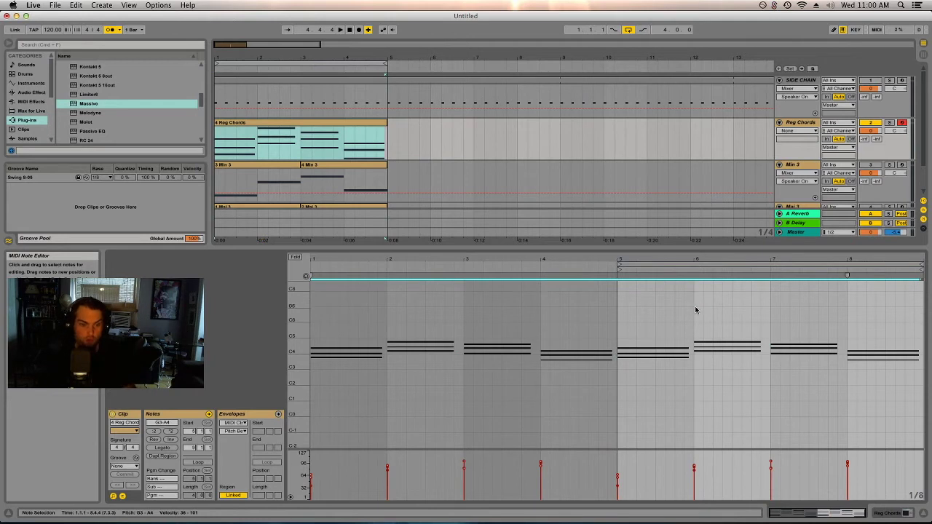
left_click(685, 348)
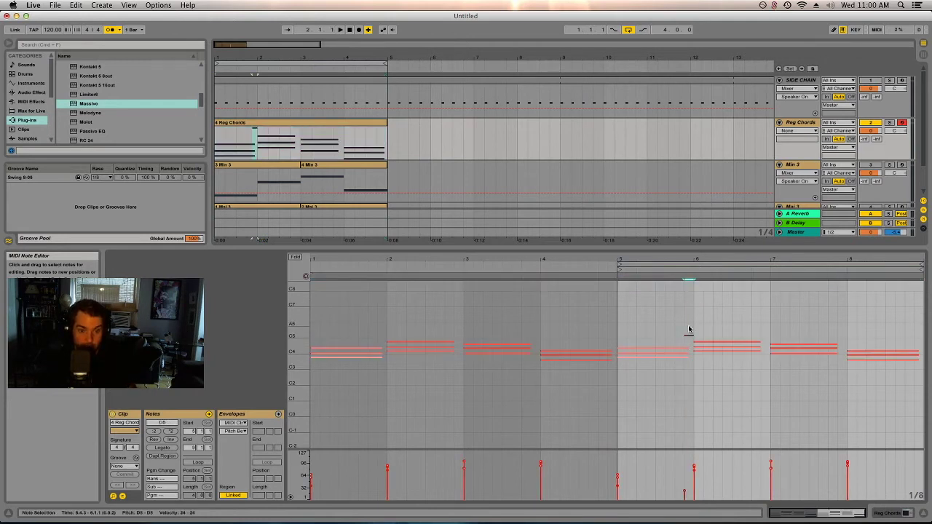
Audition the chords in bars 5 through 8, then close the clip to enlarge the arrangement.
left_click(688, 340)
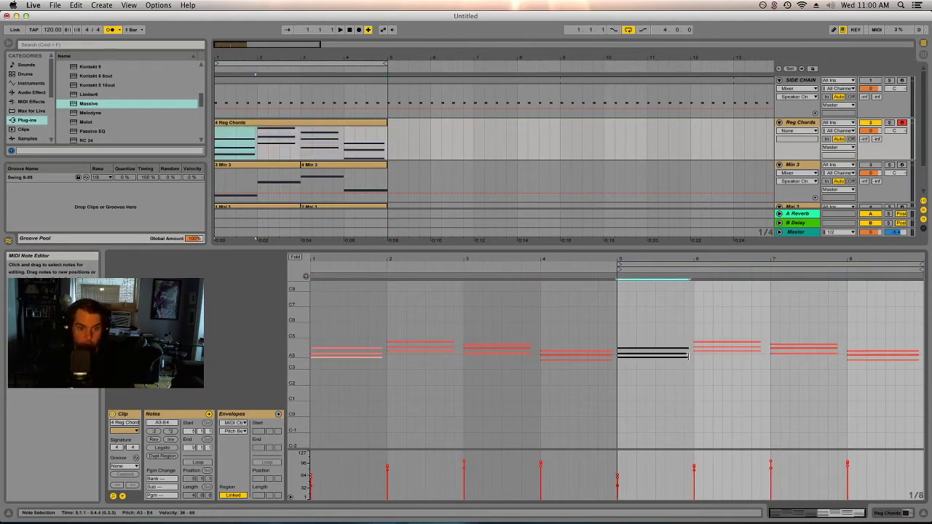
left_click(730, 366)
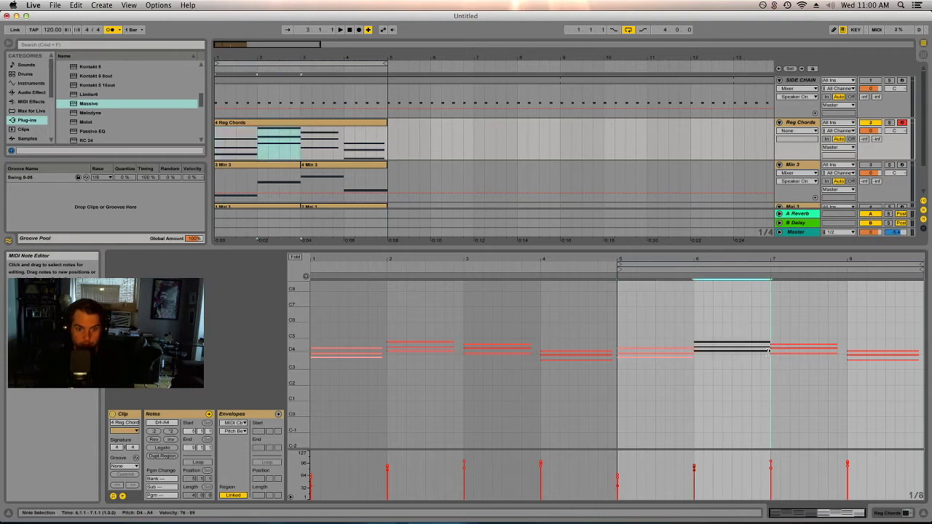
left_click(820, 333)
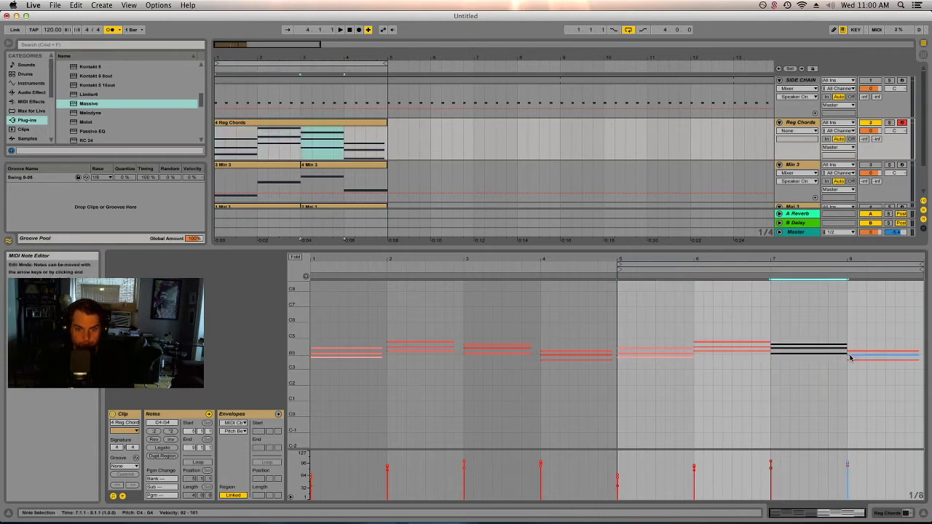
left_click(902, 371)
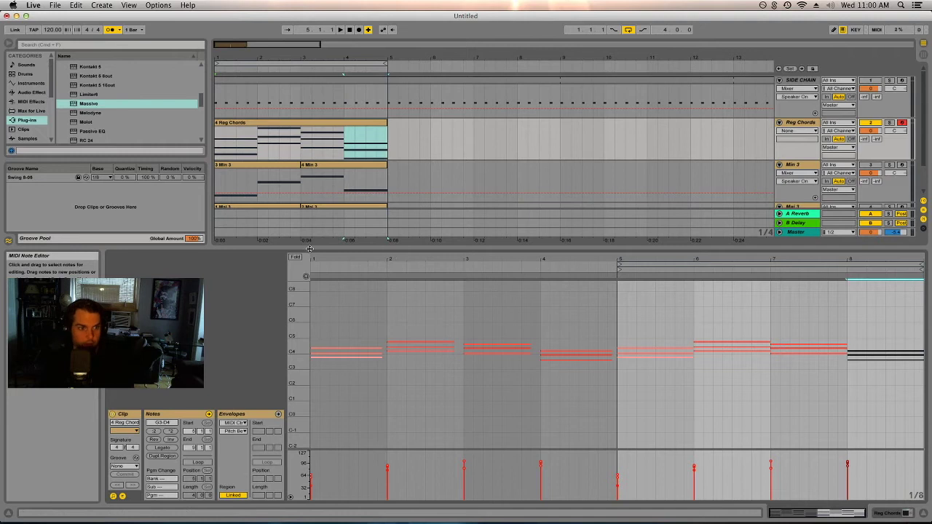
left_click(436, 135)
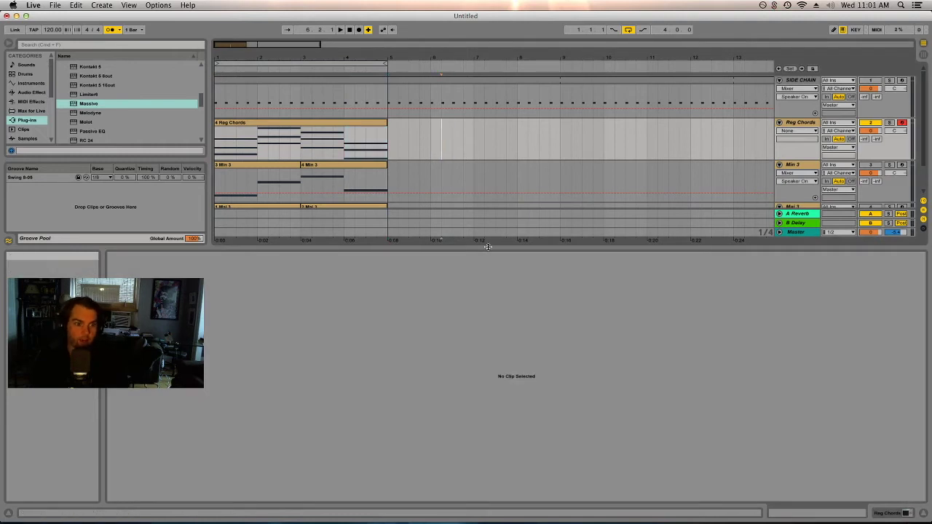
left_click_drag(478, 249, 478, 444)
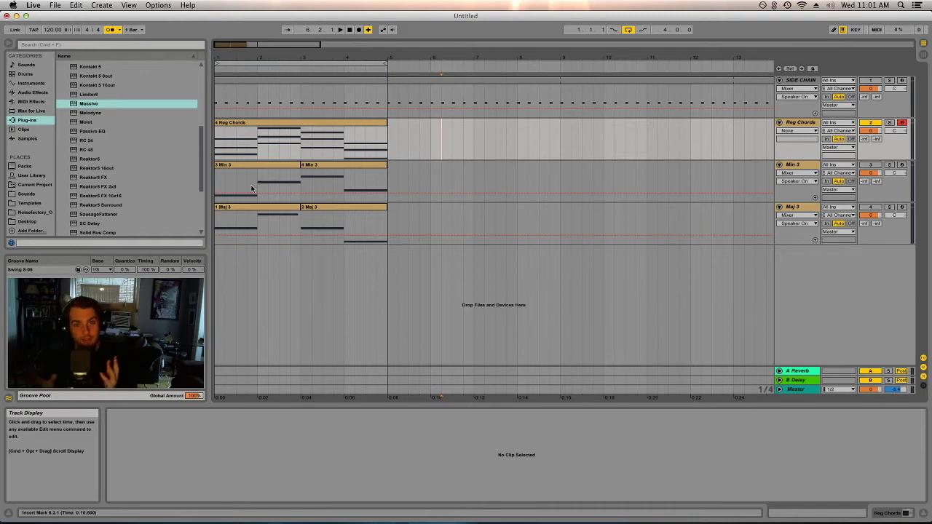
Check the Min 3 Massive's pitch-bend up range, leaving it unchanged.
left_click(717, 174)
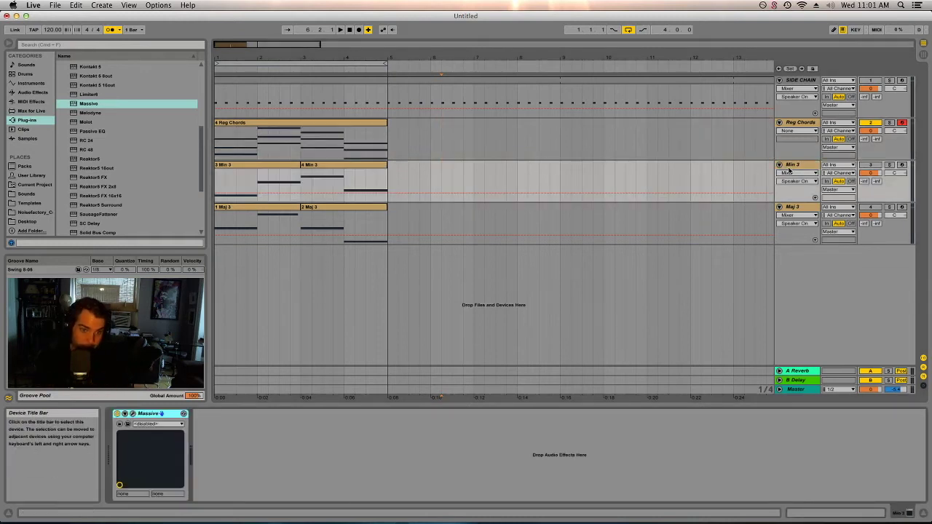
left_click(133, 413)
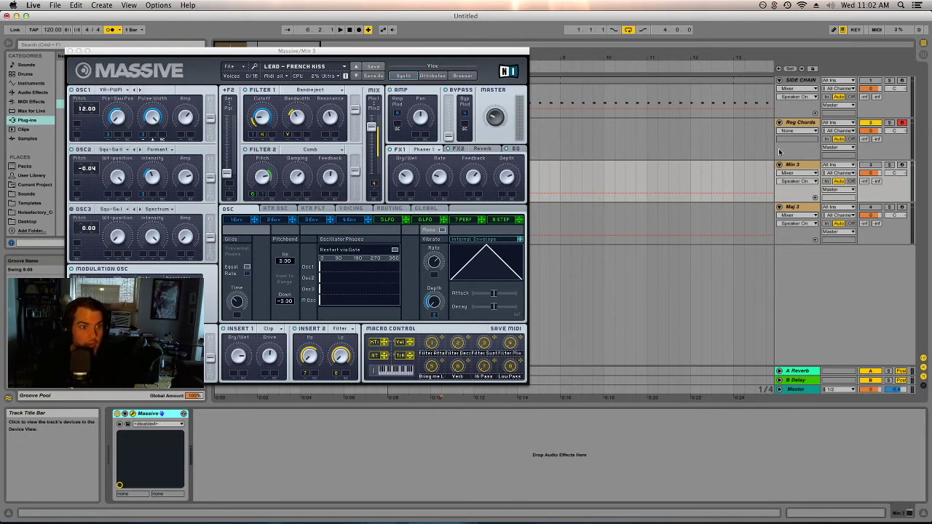
left_click(244, 211)
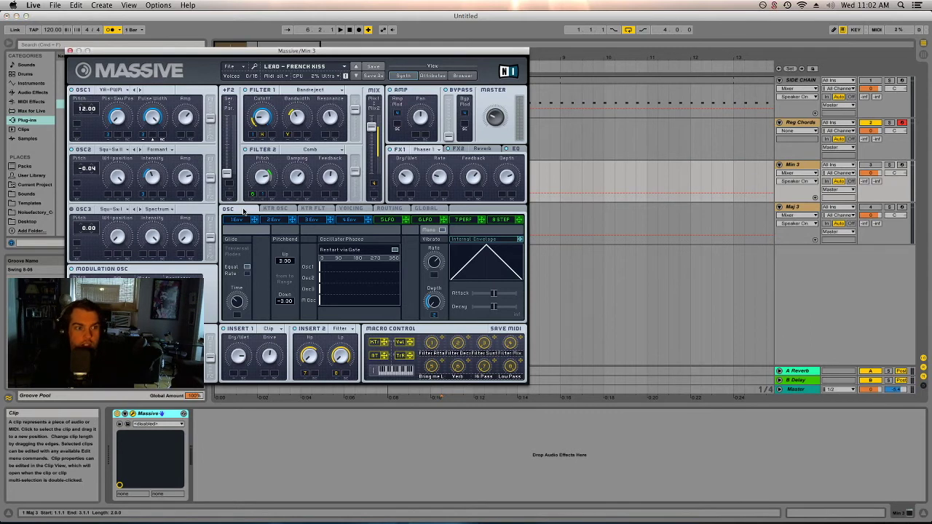
left_click(328, 257)
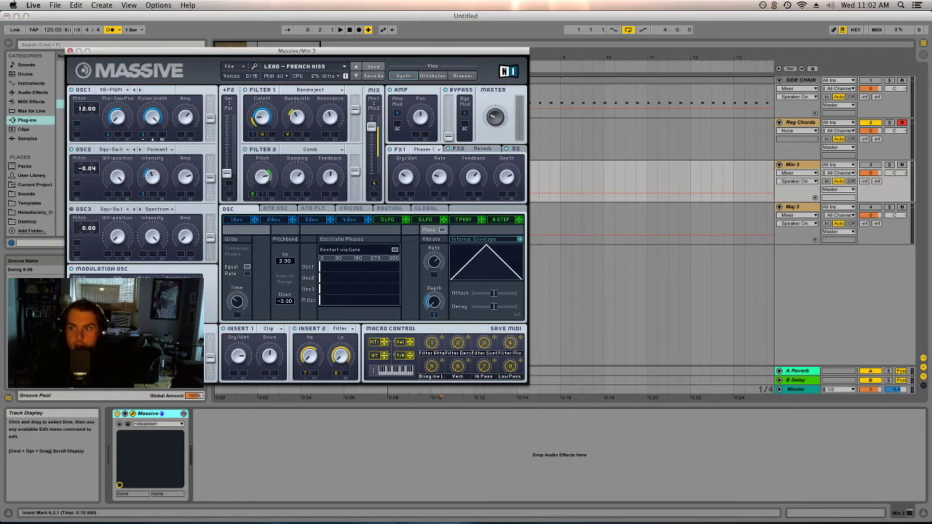
double_click(284, 262)
key("Return")
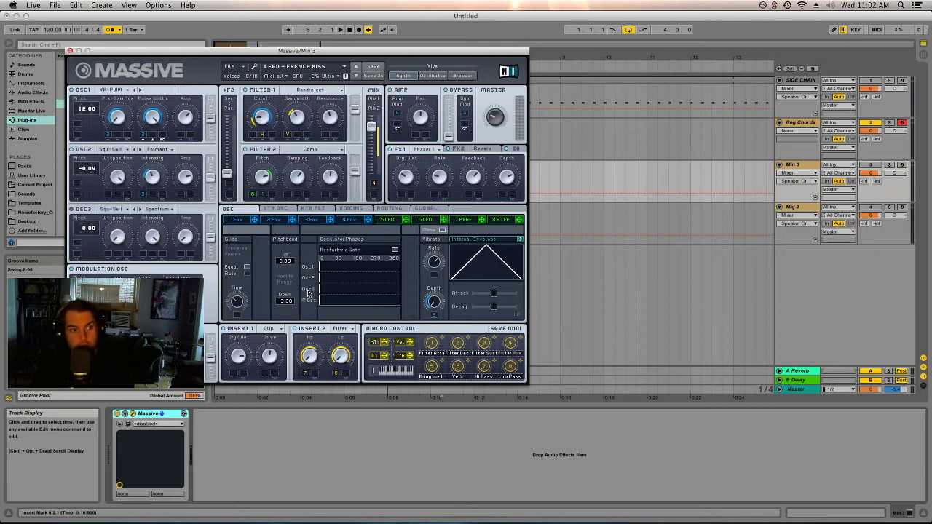
left_click(804, 168)
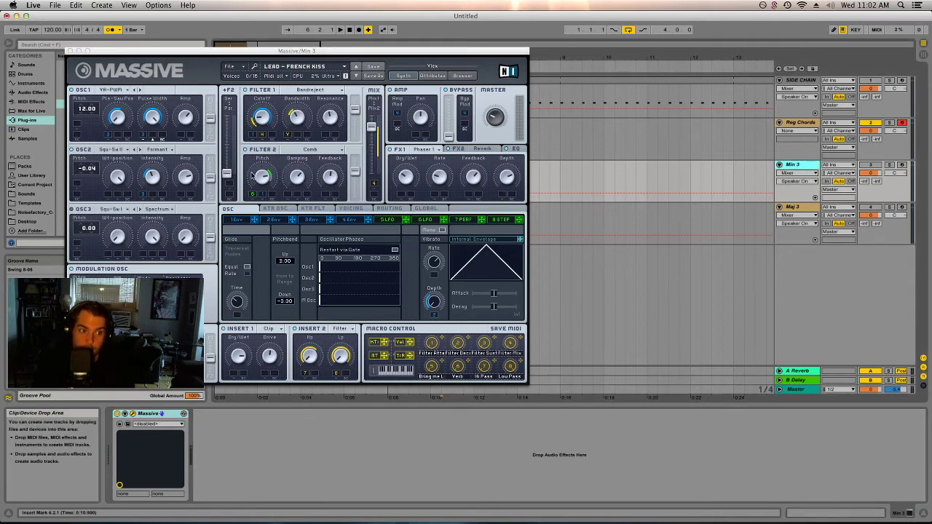
left_click(70, 50)
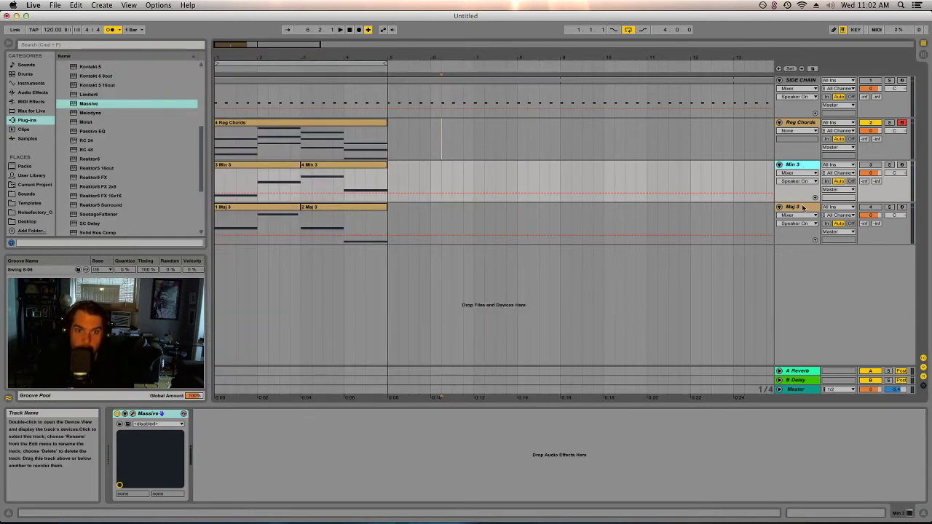
Check the Maj 3 track's Massive window, then record-arm the Min 3 track.
left_click(133, 414)
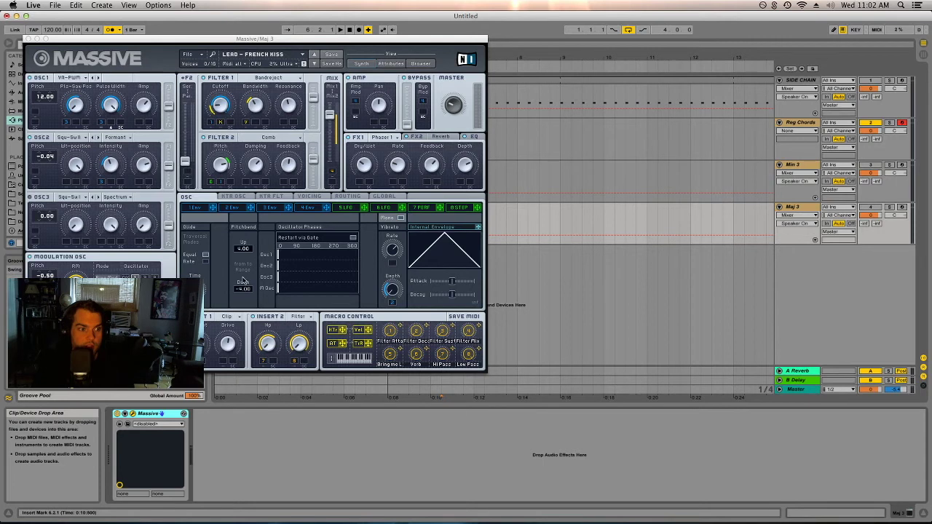
left_click(29, 38)
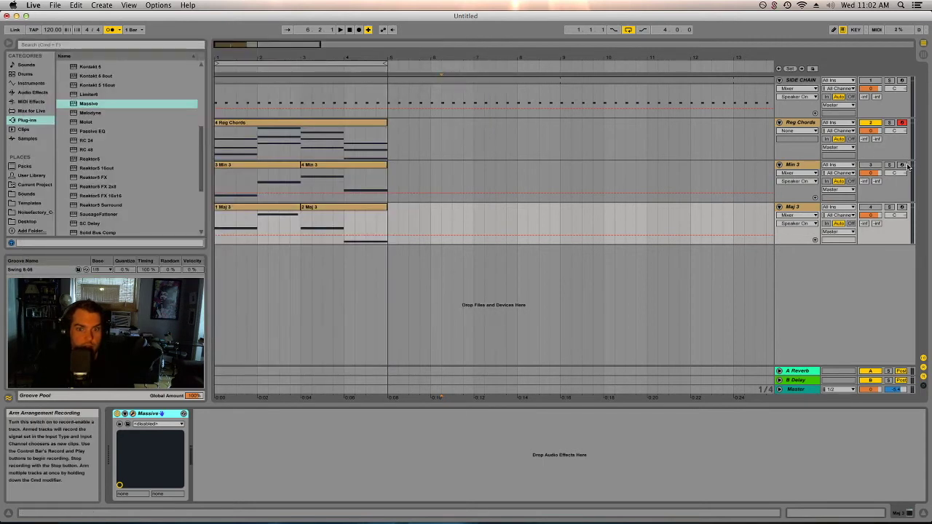
left_click(860, 166)
left_click(869, 165)
Record-arm the Maj 3 track and open the 3 Min 3 clip's pitch-bend envelope.
left_click(873, 208)
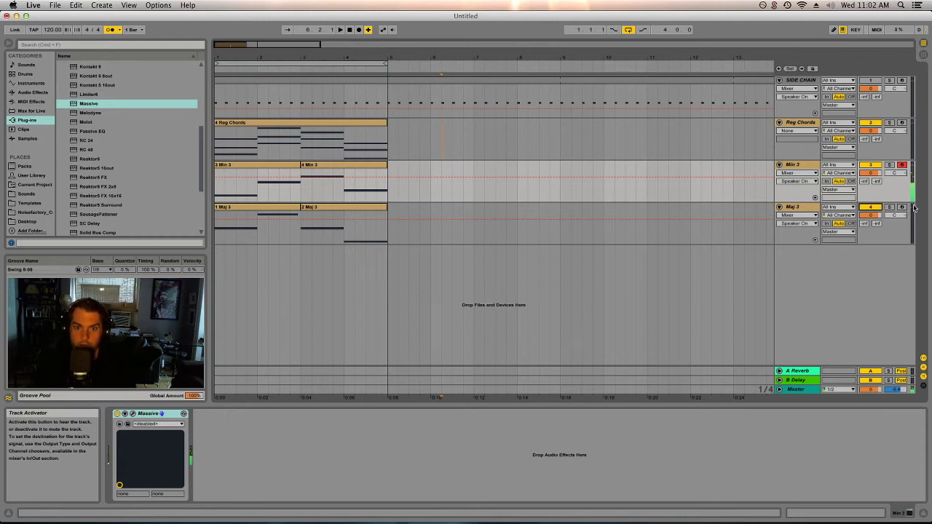
left_click(902, 208)
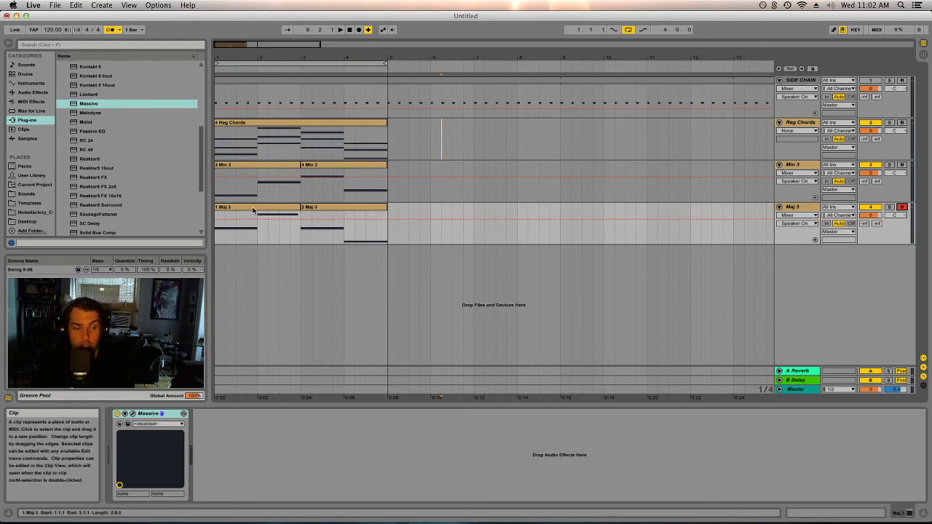
double_click(267, 173)
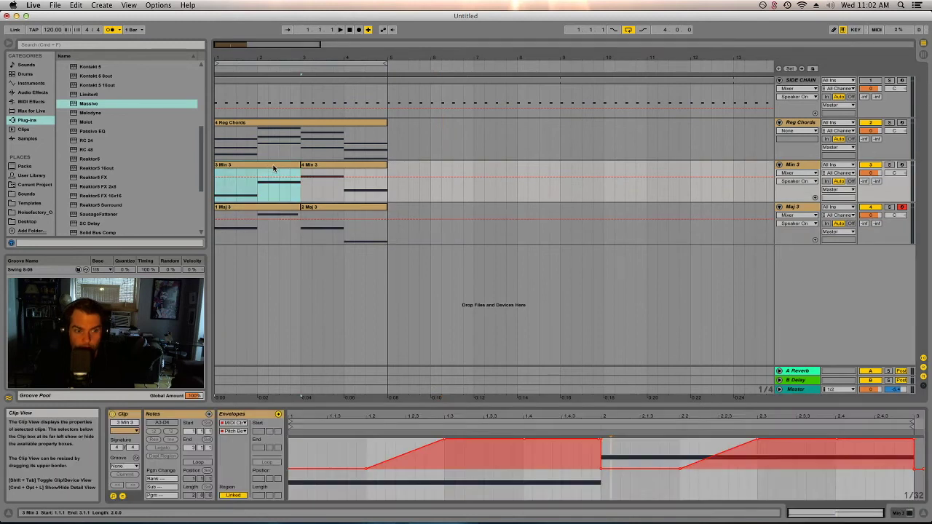
left_click_drag(596, 404, 594, 302)
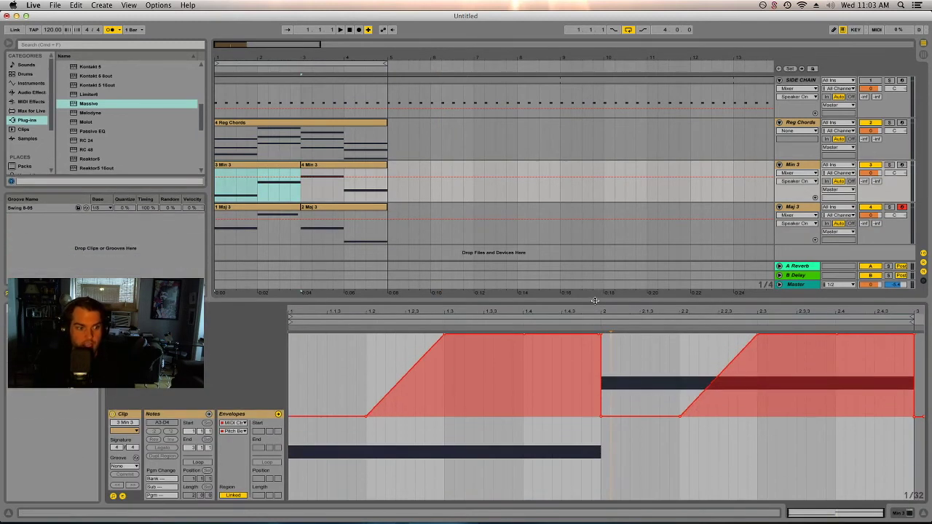
left_click(123, 496)
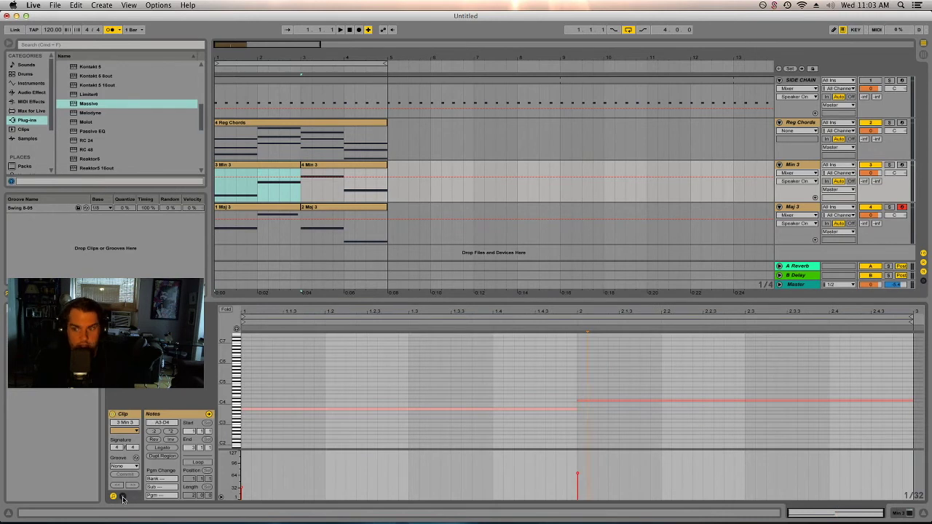
left_click(123, 496)
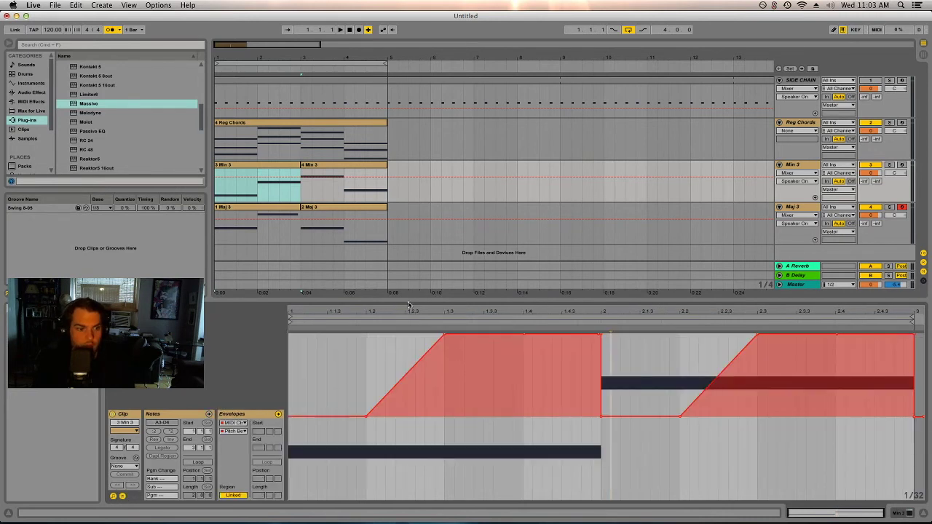
mouse_move(476, 298)
left_mouse_down()
mouse_move(476, 270)
mouse_move(481, 285)
left_mouse_up()
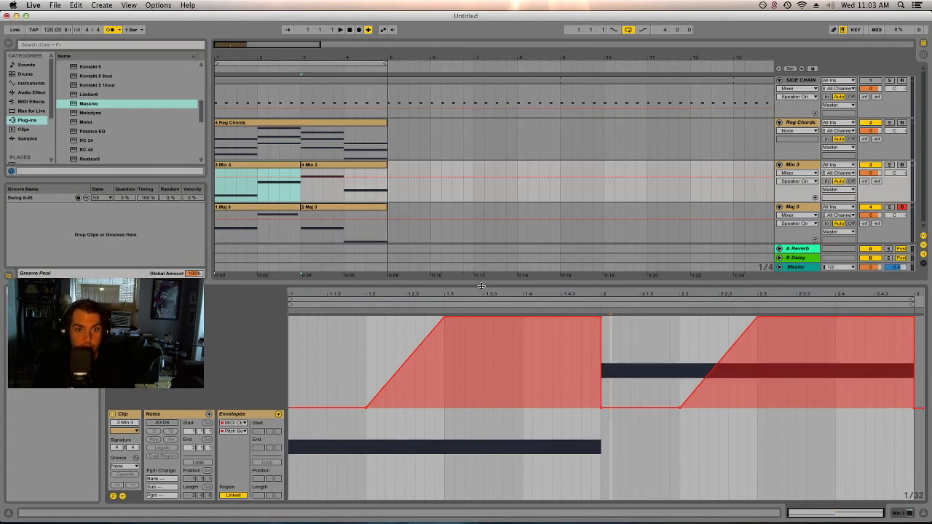
left_click(230, 166)
left_click(238, 182)
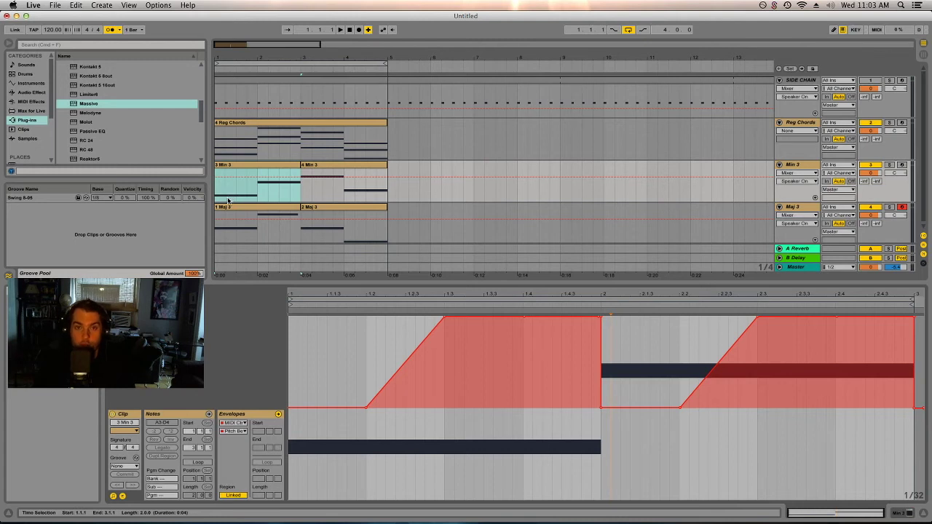
left_click(800, 165)
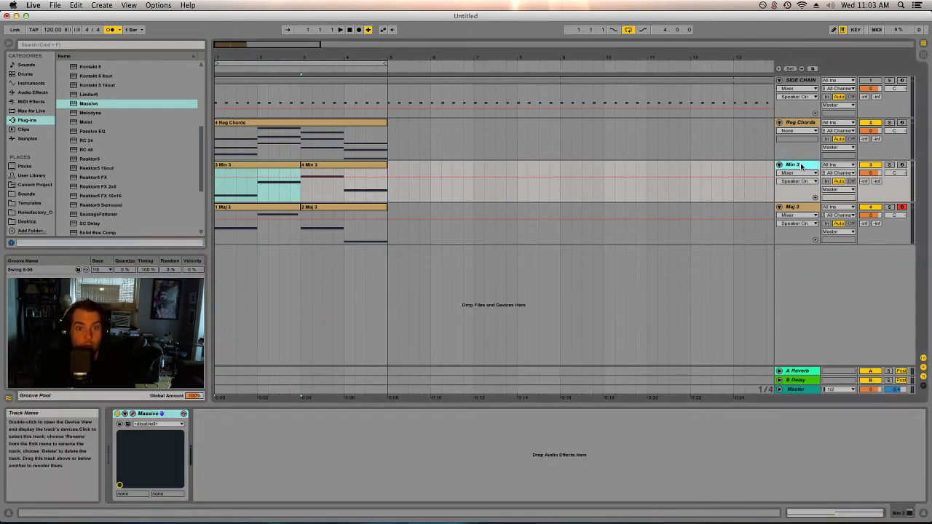
left_click(264, 169)
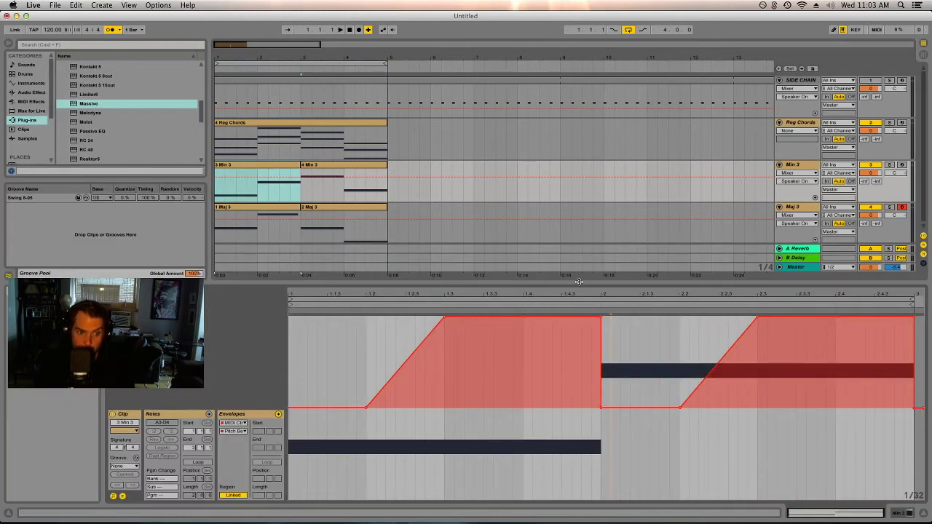
key("shift+question")
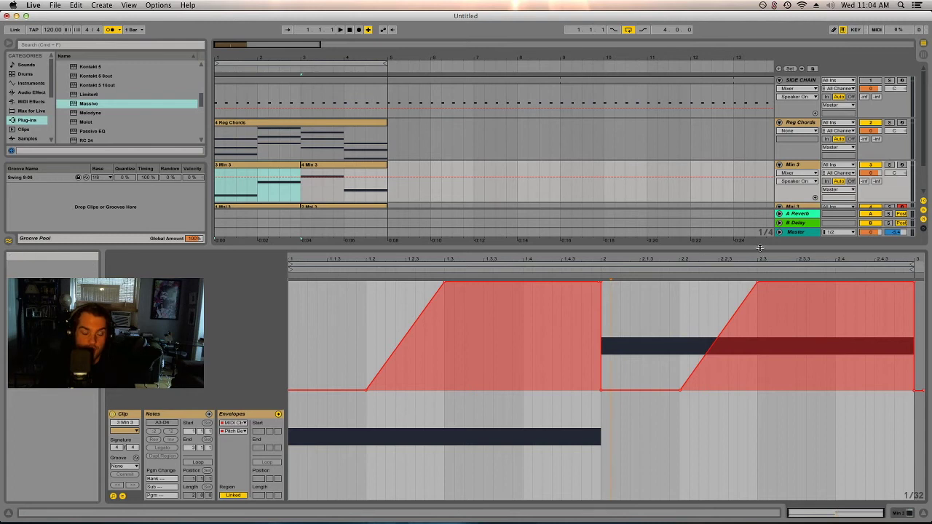
left_click_drag(759, 251, 759, 405)
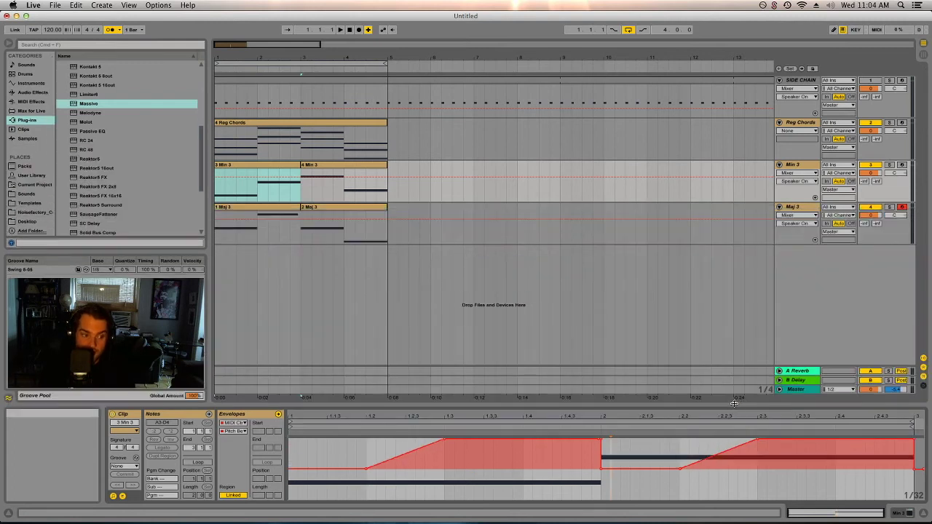
Review the pitch-bend envelopes of the 3 Min 3 and 1 Maj 3 clips.
left_click(289, 211)
left_click(327, 218)
left_click(277, 219)
left_click(797, 209)
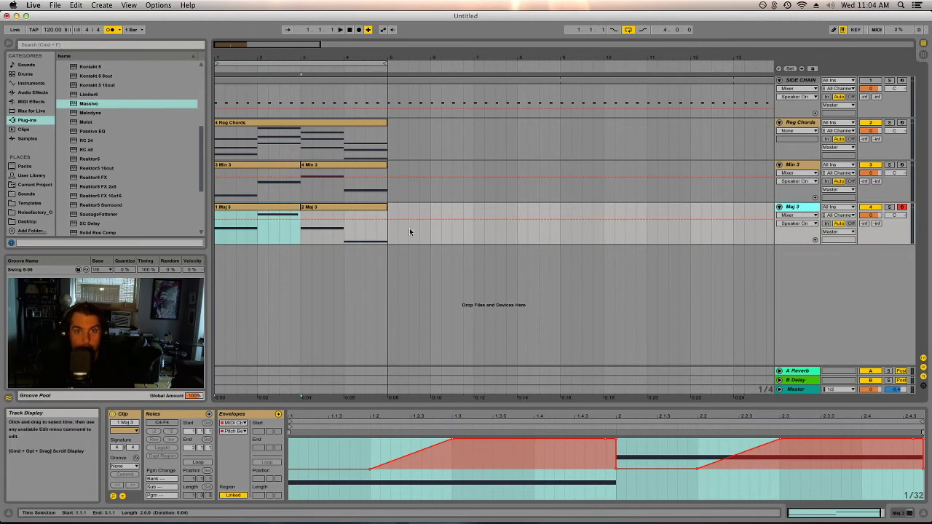
left_click(277, 169)
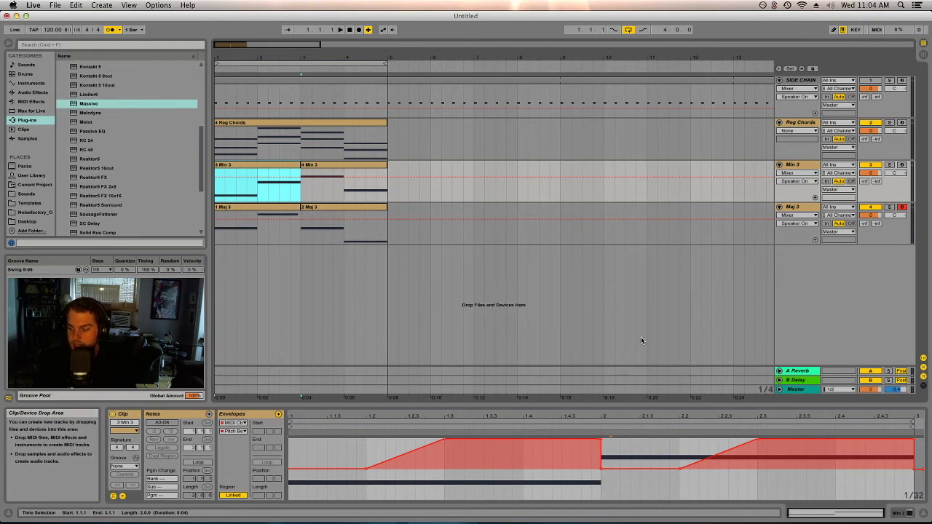
left_click(270, 210)
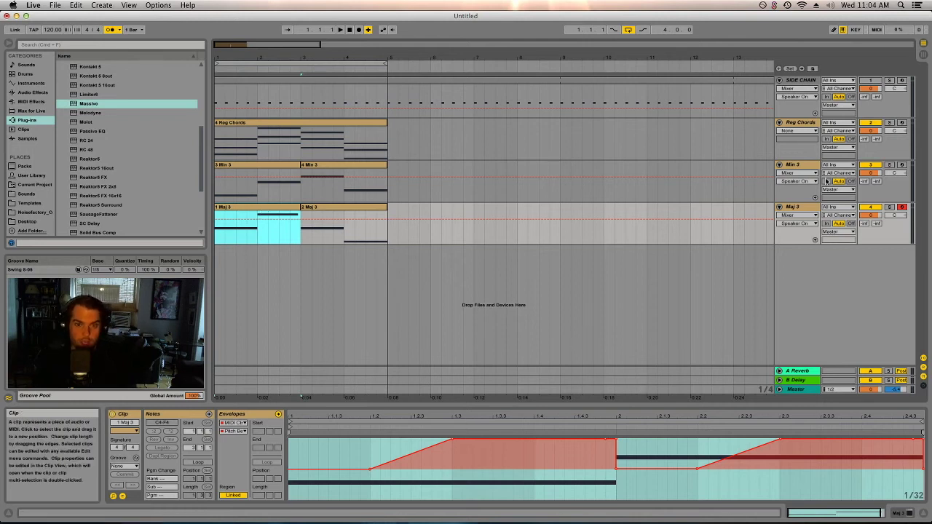
Switch off Reg Chords, play the bent chords, then stop and reselect 1 Maj 3.
left_click(868, 123)
key("space")
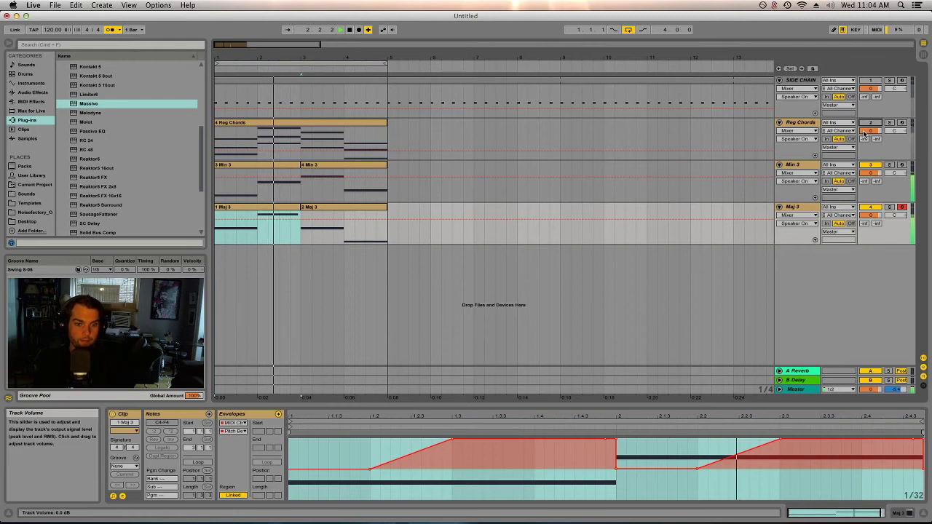
key("space")
left_click(291, 210)
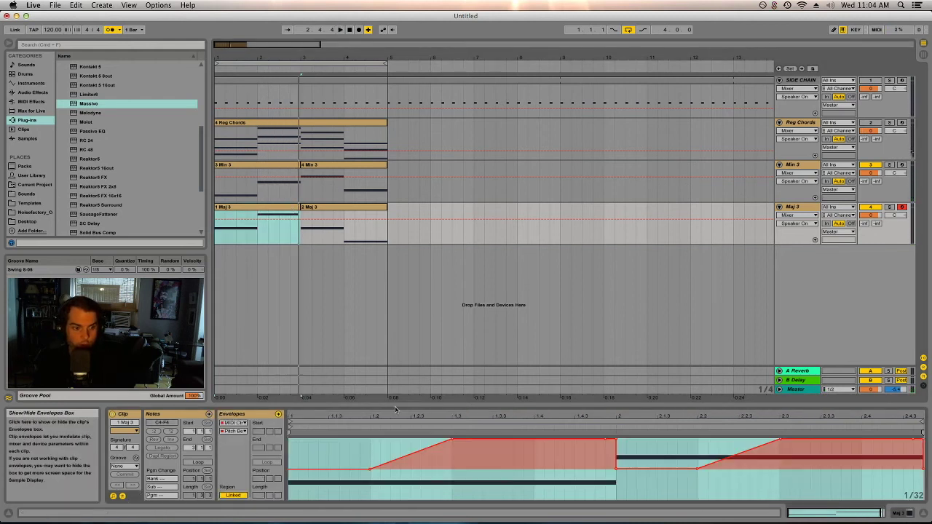
Colour the 2 Maj 3 clip gold.
left_click_drag(397, 410, 500, 149)
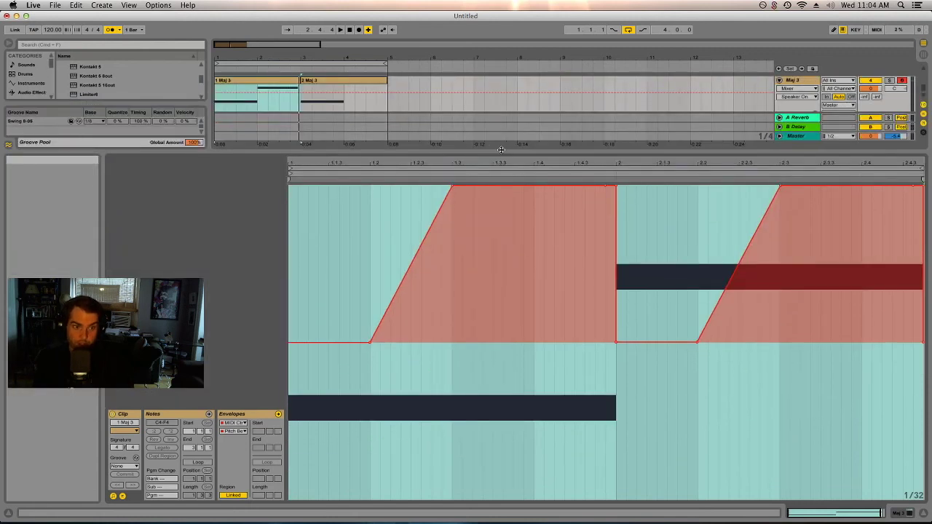
left_click_drag(502, 154, 503, 437)
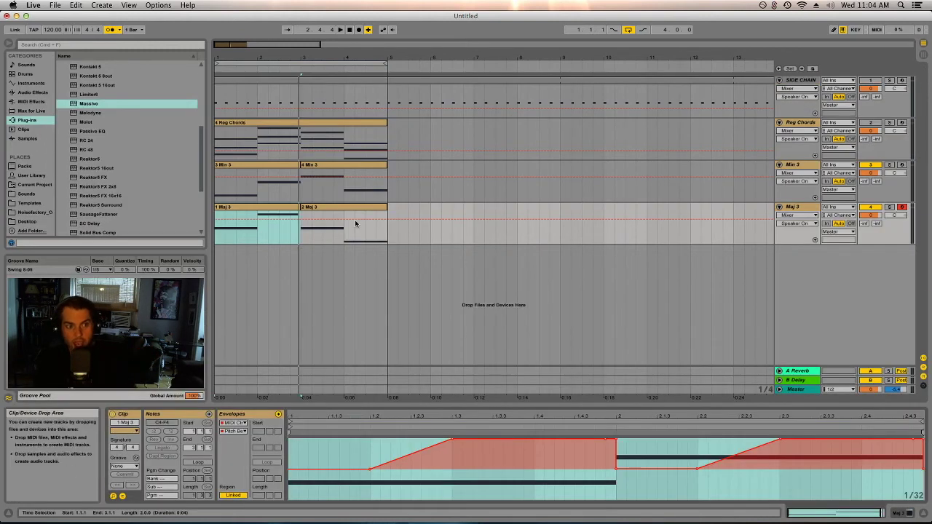
right_click(285, 172)
left_click(310, 299)
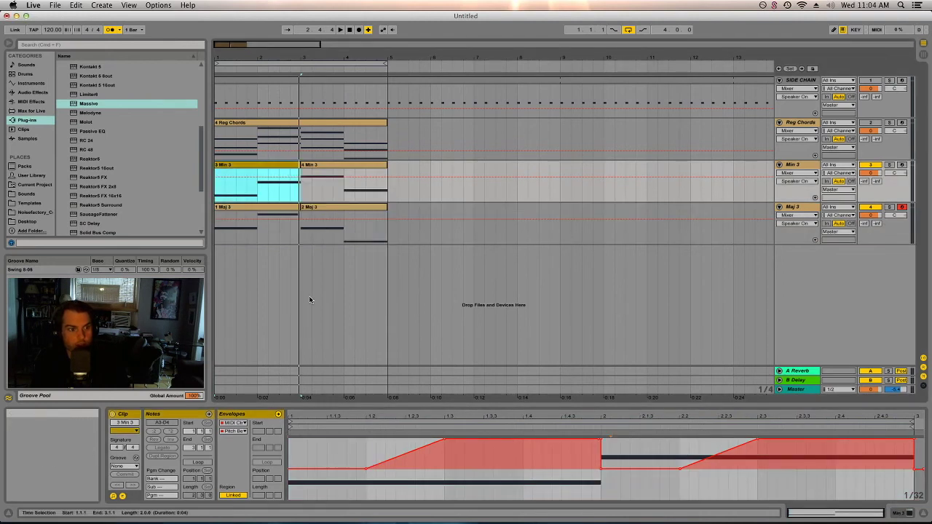
right_click(320, 211)
left_click(346, 340)
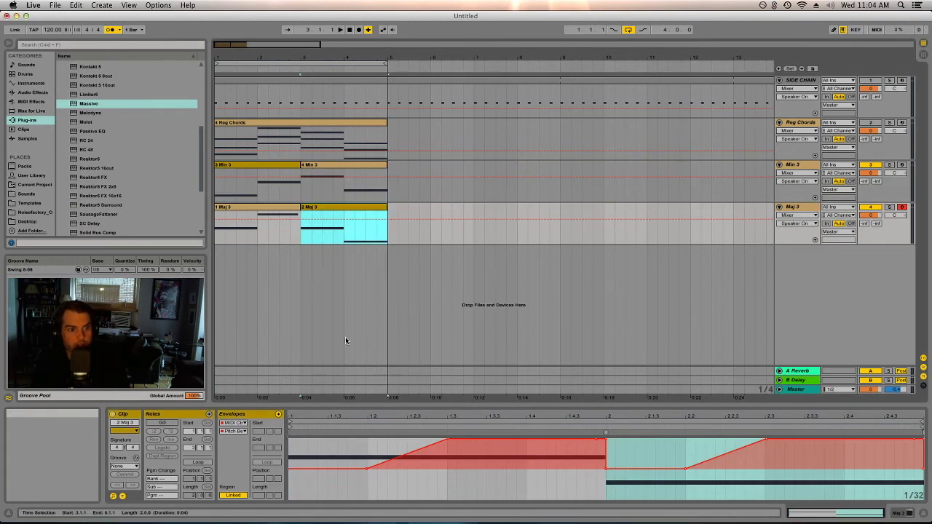
Show the 2 Maj 3 clip's pitch-bend envelope in an enlarged editor.
left_click(401, 208)
left_click(397, 222)
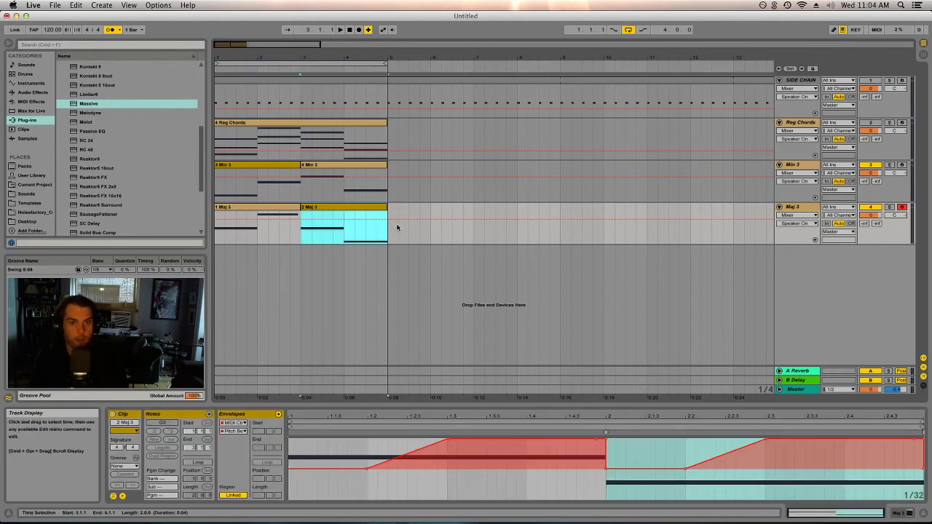
left_click(257, 182)
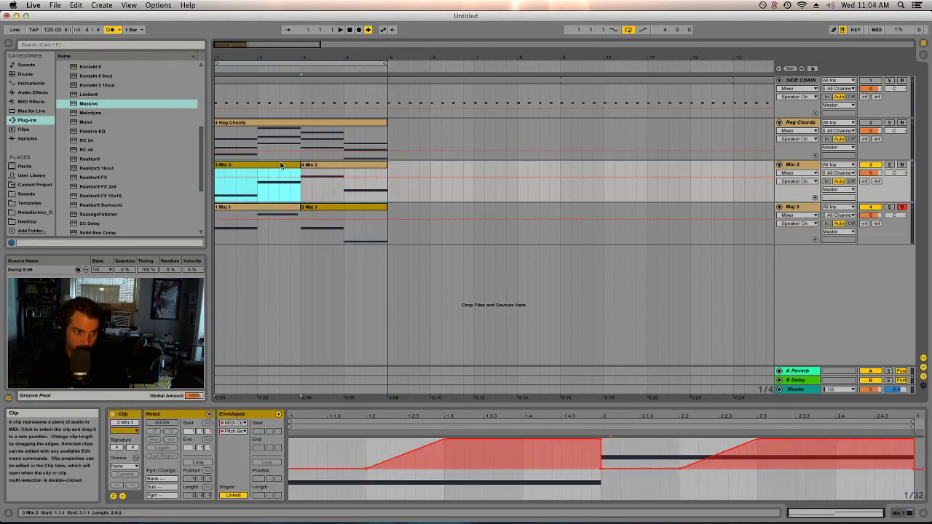
left_click(318, 207)
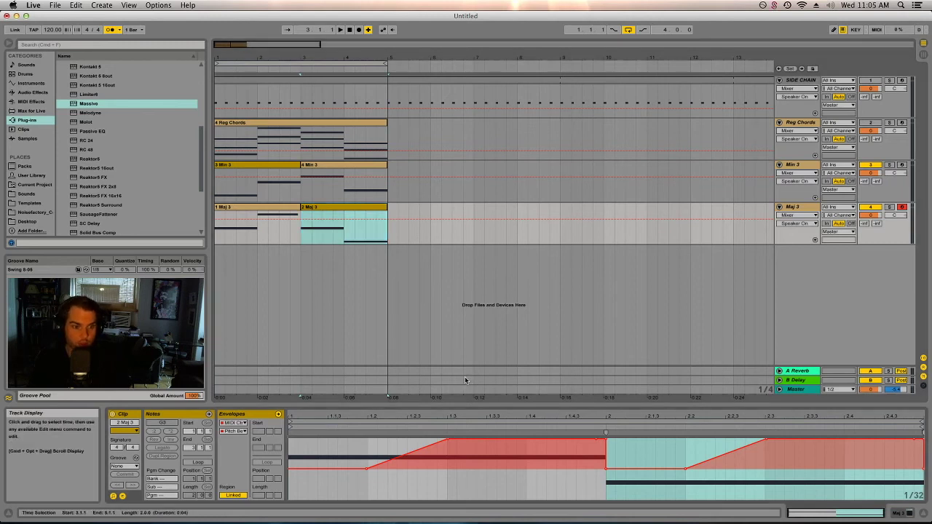
left_click_drag(453, 401, 511, 166)
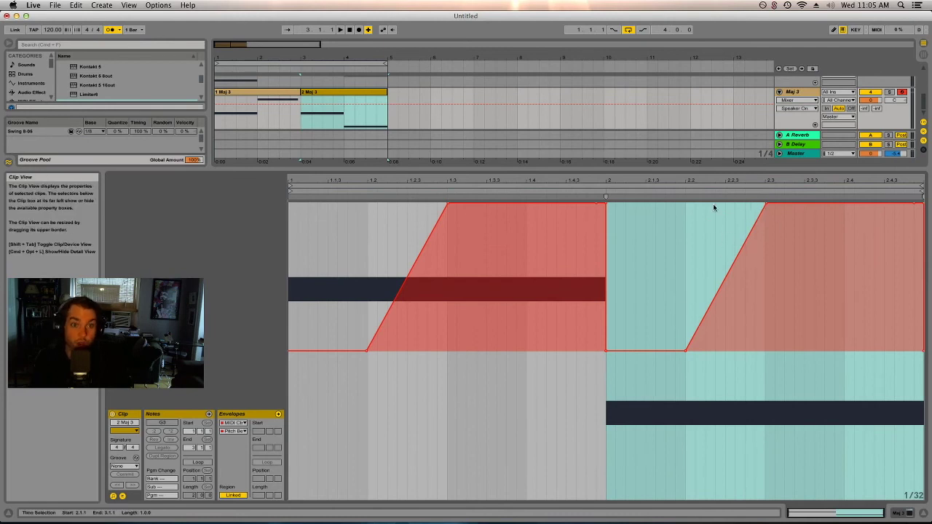
Inspect the 4 Min 3 and 3 Min 3 clips' pitch-bend envelopes.
left_click_drag(713, 172, 713, 406)
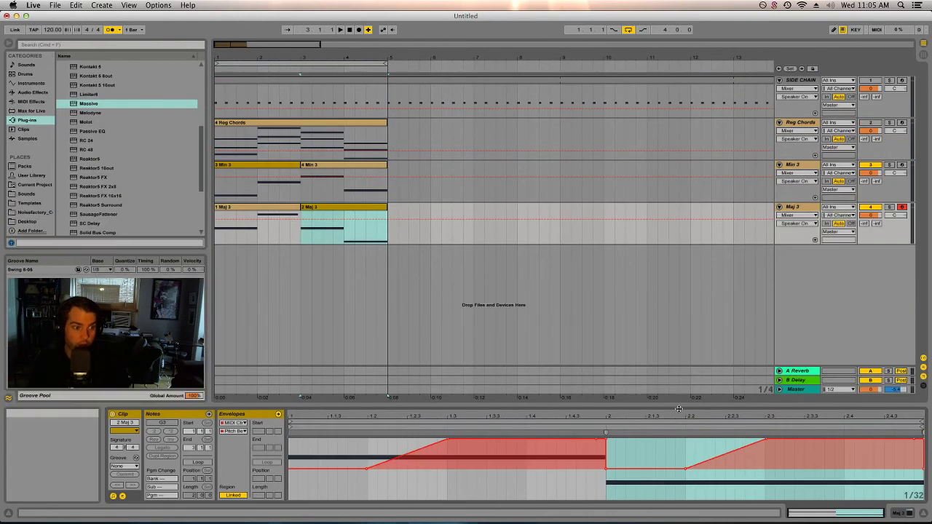
left_click(342, 170)
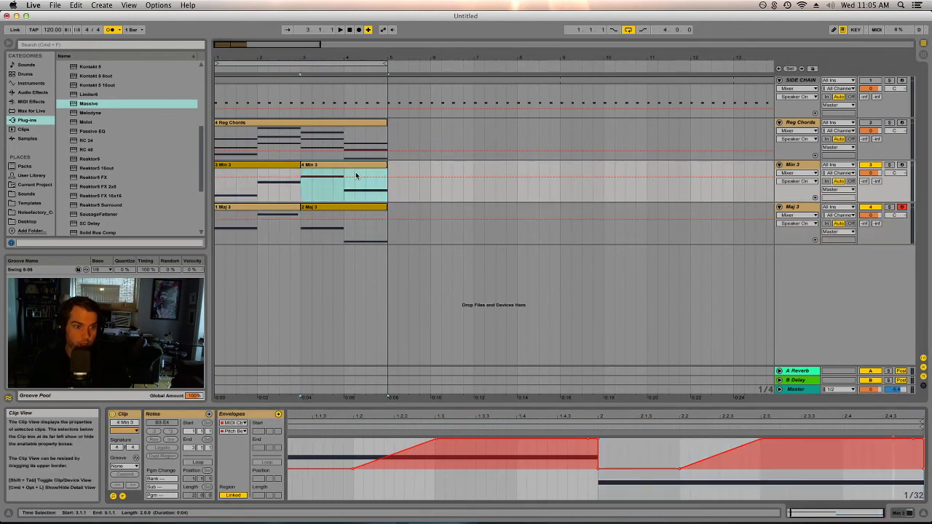
left_click_drag(560, 405, 560, 162)
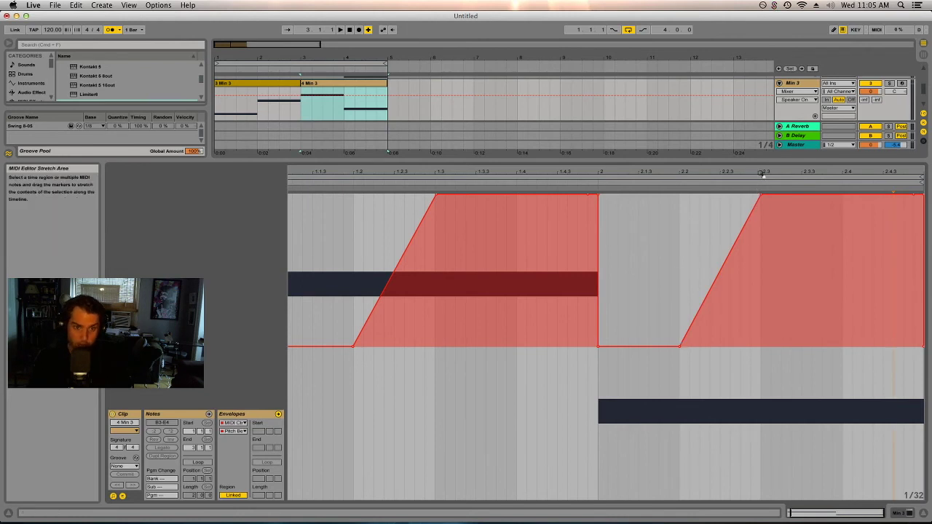
left_click_drag(762, 159, 762, 405)
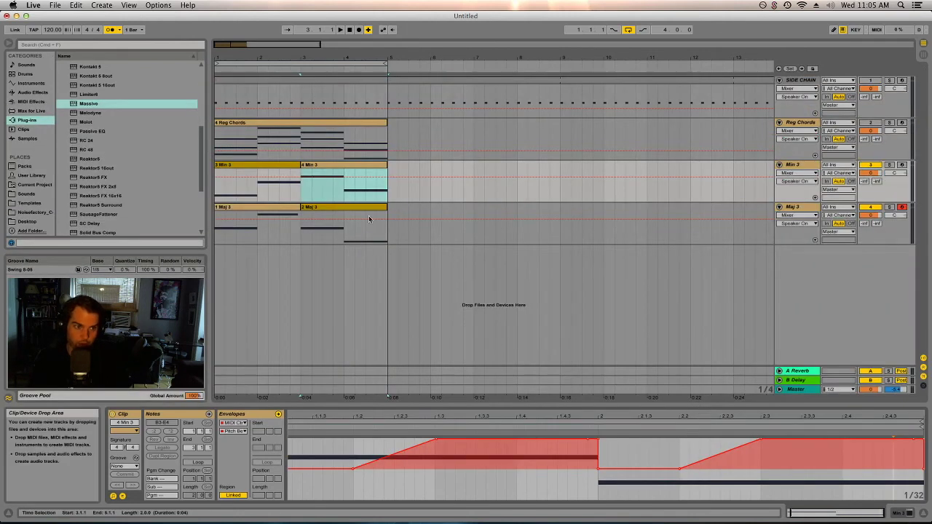
left_click(274, 167)
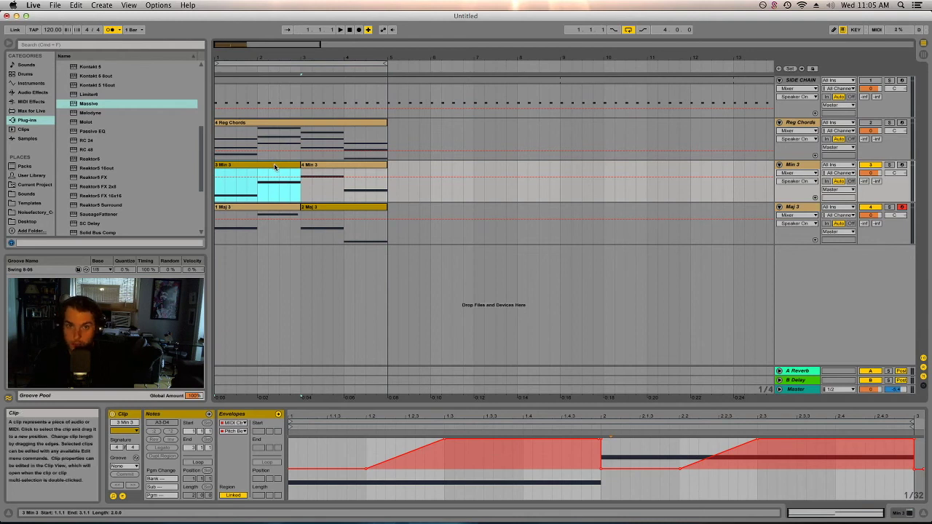
Play the arrangement, stop it, and switch the Reg Chords track back on.
key("space")
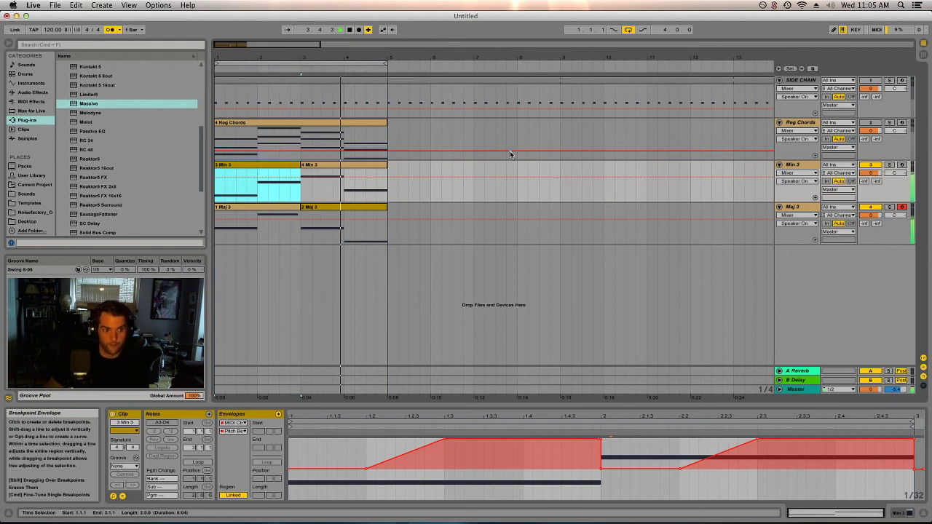
key("space")
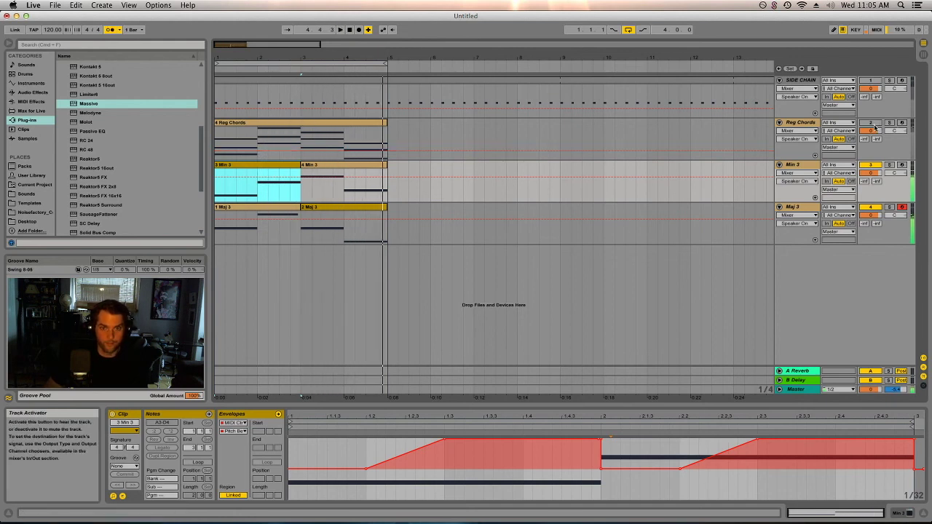
left_click(873, 123)
left_click(247, 125)
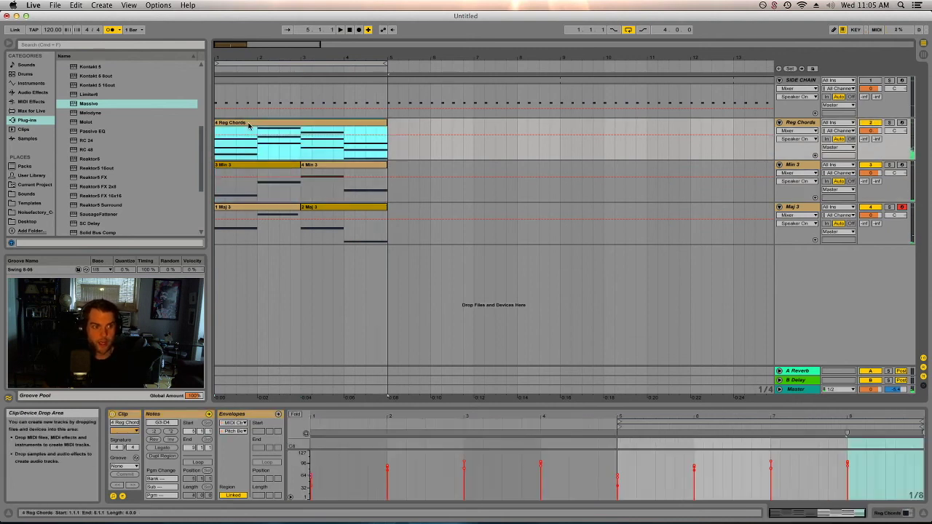
key("space")
key("a")
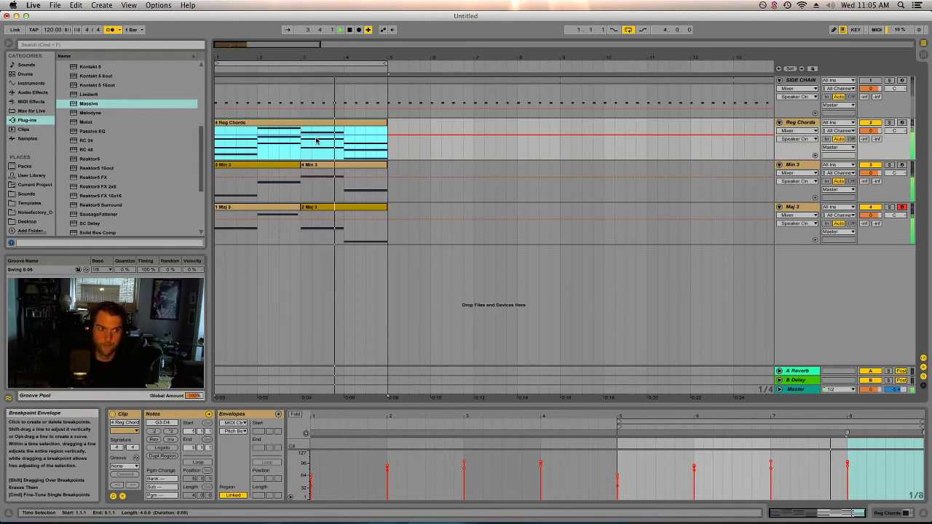
key("space")
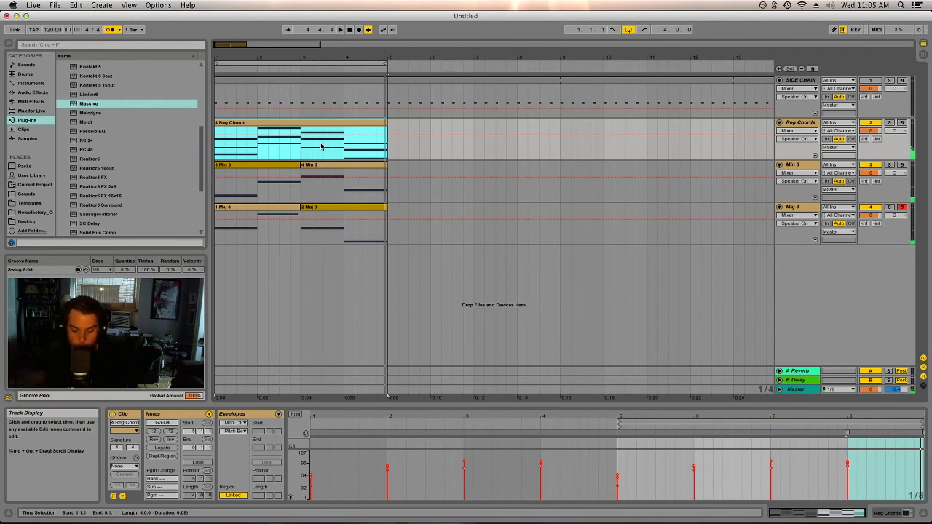